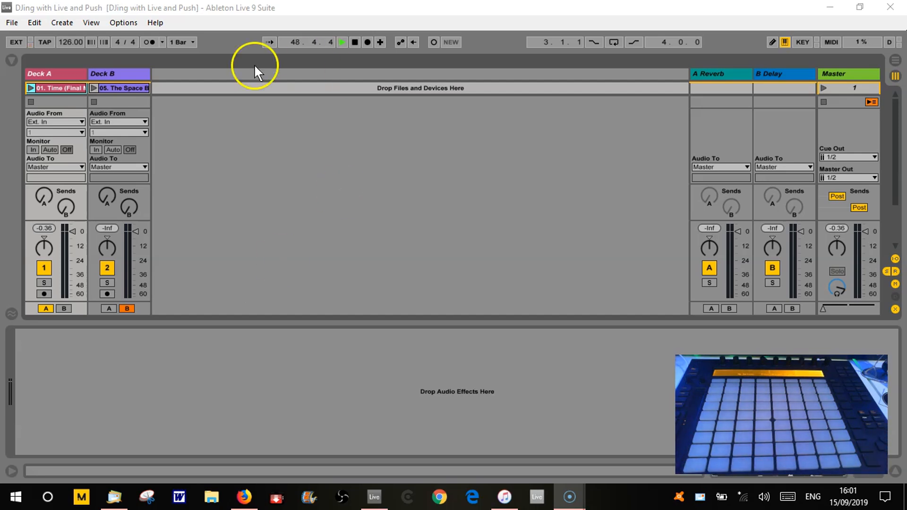
Step: Hide the detail view to give the session clip grid the full height
{"action": "left_click", "coordinate": [895, 471]}
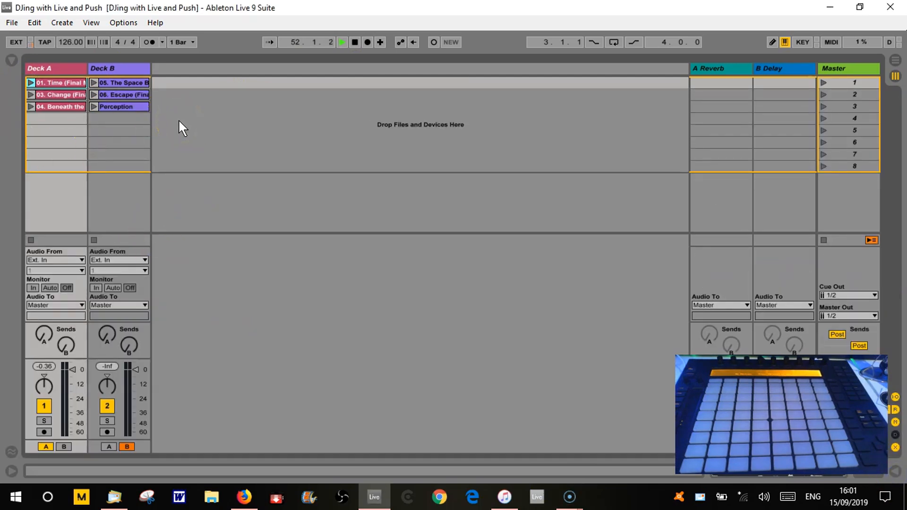
{"action": "mouse_move", "coordinate": [178, 119]}
{"action": "left_mouse_down"}
{"action": "mouse_move", "coordinate": [74, 116]}
{"action": "mouse_move", "coordinate": [184, 169]}
{"action": "mouse_move", "coordinate": [222, 239]}
{"action": "mouse_move", "coordinate": [237, 210]}
{"action": "left_mouse_up"}
{"action": "left_click", "coordinate": [120, 105]}
{"action": "left_click", "coordinate": [74, 72]}
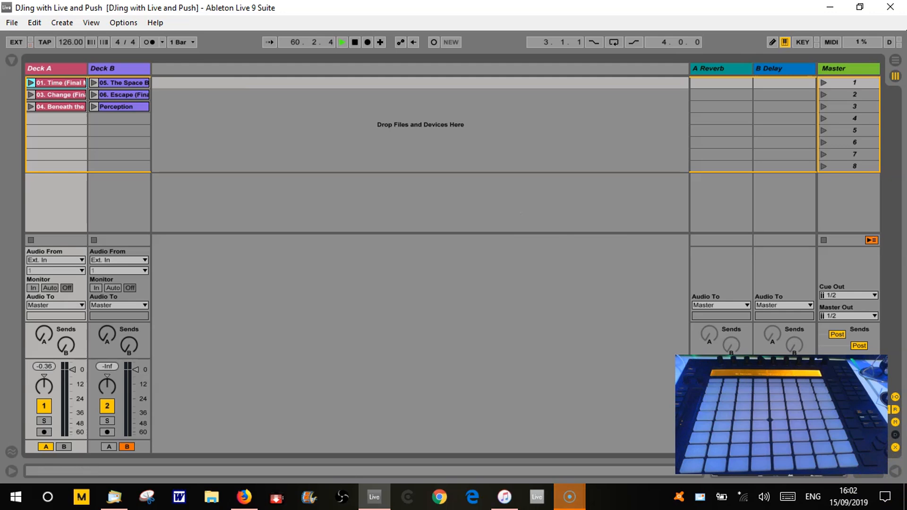
{"action": "left_click", "coordinate": [673, 177]}
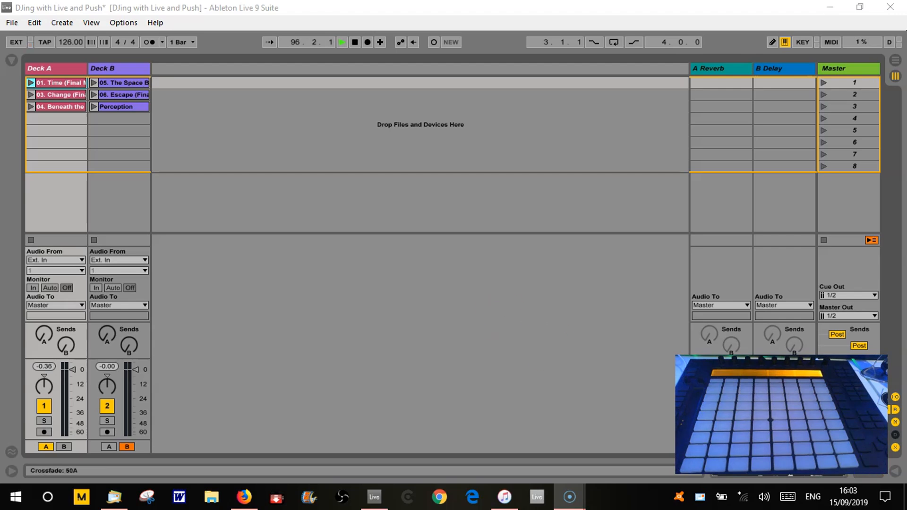
{"action": "left_click", "coordinate": [782, 310]}
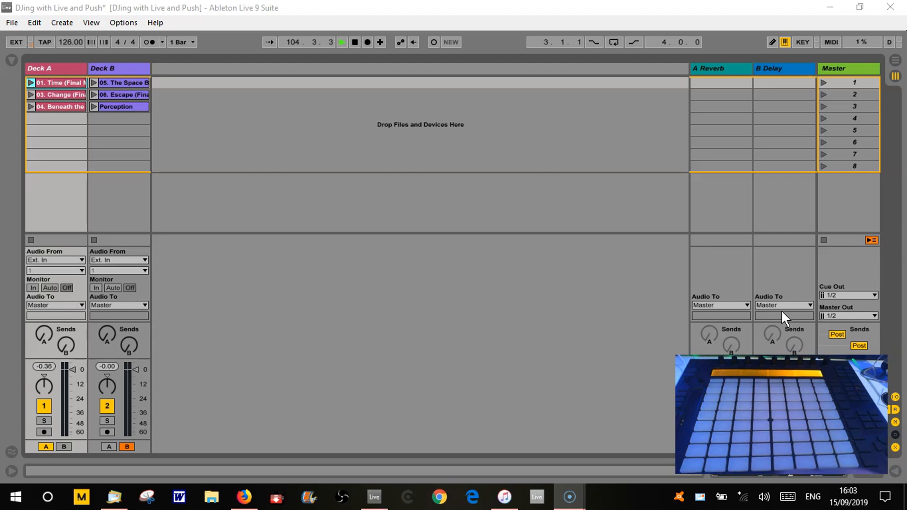
{"action": "left_click", "coordinate": [727, 279]}
{"action": "left_click", "coordinate": [459, 176]}
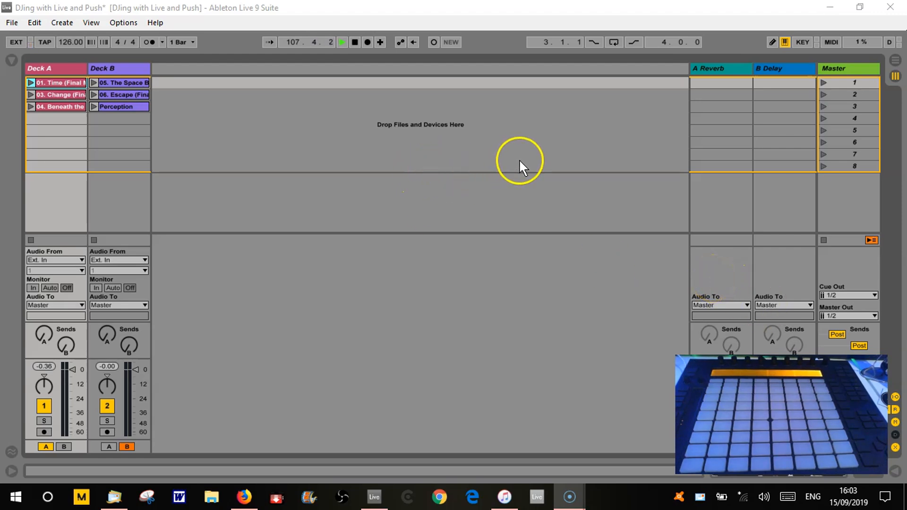
Step: Insert a new MIDI track and place it directly after Deck B
{"action": "left_click", "coordinate": [204, 115]}
{"action": "left_click", "coordinate": [191, 70]}
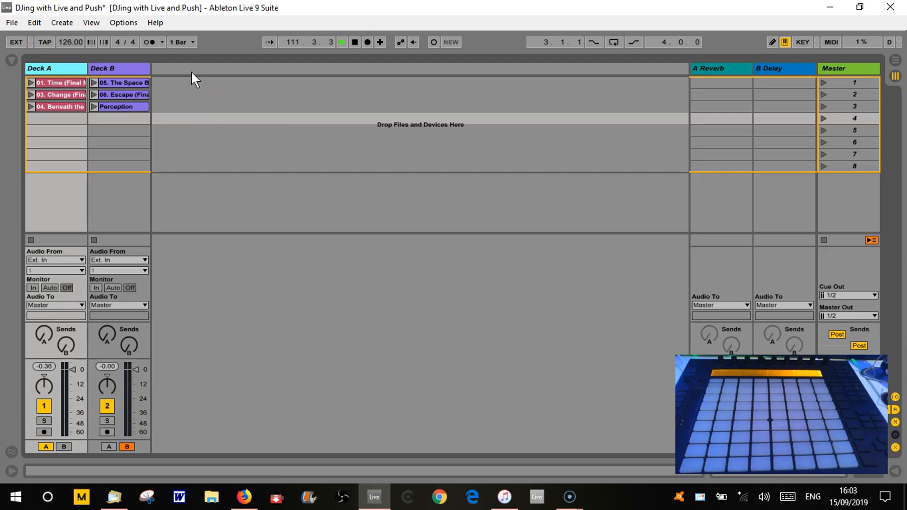
{"action": "key", "text": "ctrl+shift+t"}
{"action": "left_click", "coordinate": [109, 68]}
{"action": "left_click", "coordinate": [225, 70]}
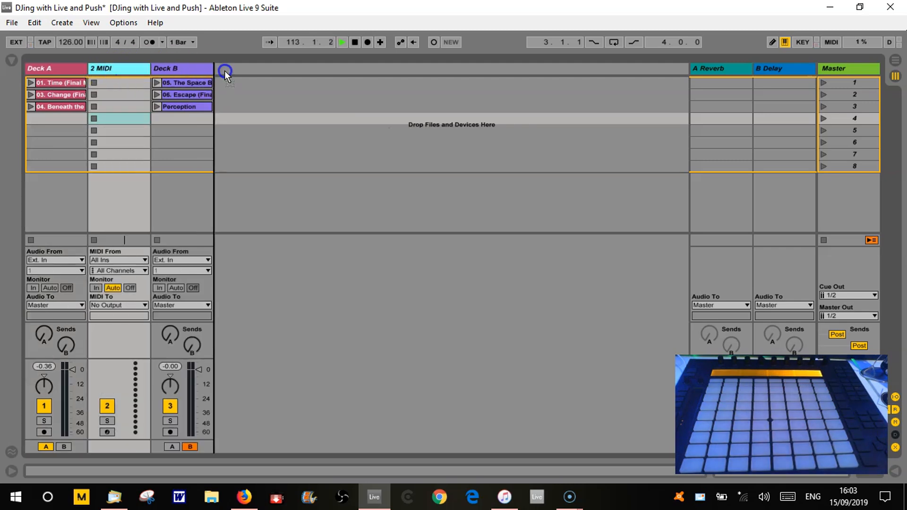
Step: Rename the new MIDI track to "Crossfader Light"
{"action": "right_click", "coordinate": [184, 69]}
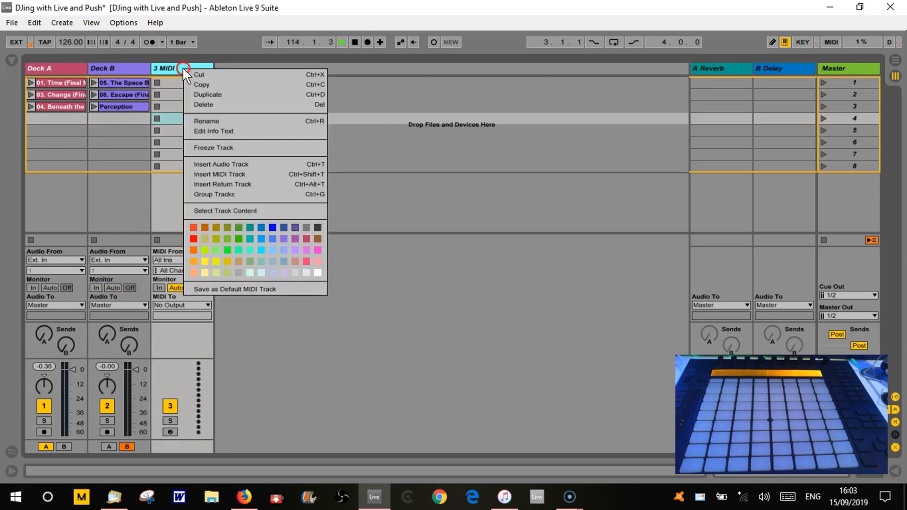
{"action": "left_click", "coordinate": [229, 122]}
{"action": "type", "text": "Crossfad"}
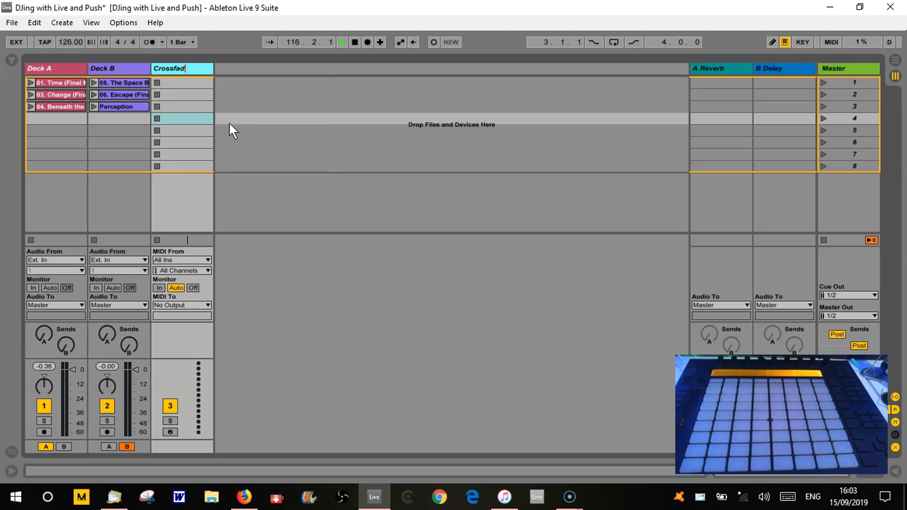
{"action": "type", "text": "er Light"}
{"action": "key", "text": "Return"}
{"action": "left_click", "coordinate": [391, 180]}
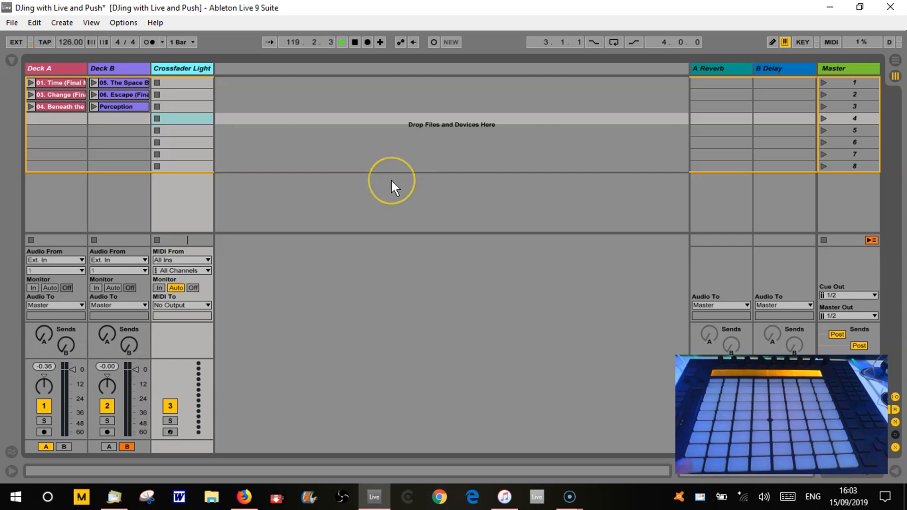
Step: Create an empty MIDI clip in the first slot of the Crossfader Light track and hide the detail view again
{"action": "double_click", "coordinate": [180, 83]}
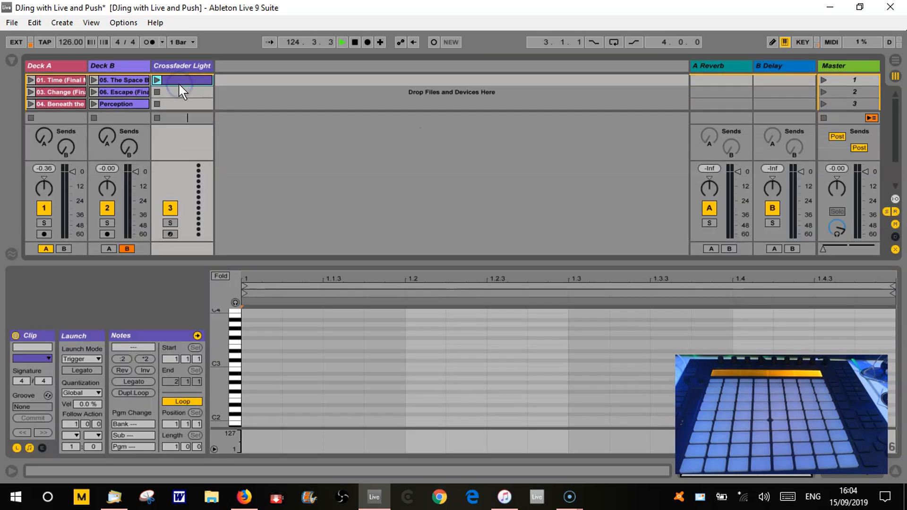
{"action": "left_click_drag", "start_coordinate": [481, 259], "coordinate": [482, 321]}
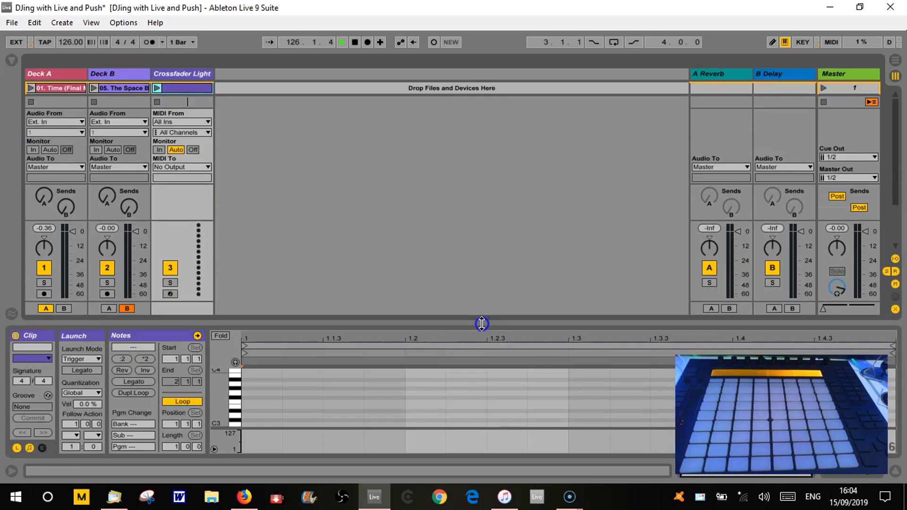
{"action": "left_click", "coordinate": [896, 472]}
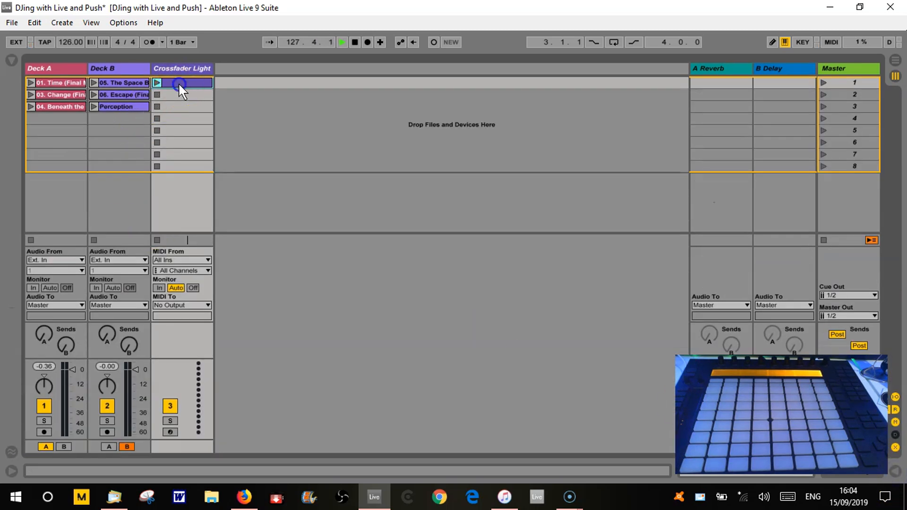
Step: Duplicate the empty clip down the Crossfader Light track until all eight scene slots are filled
{"action": "key", "text": "ctrl+d"}
{"action": "key", "text": "ctrl+d"}
{"action": "key", "text": "ctrl+d"}
{"action": "key", "text": "ctrl+d"}
{"action": "key", "text": "ctrl+d"}
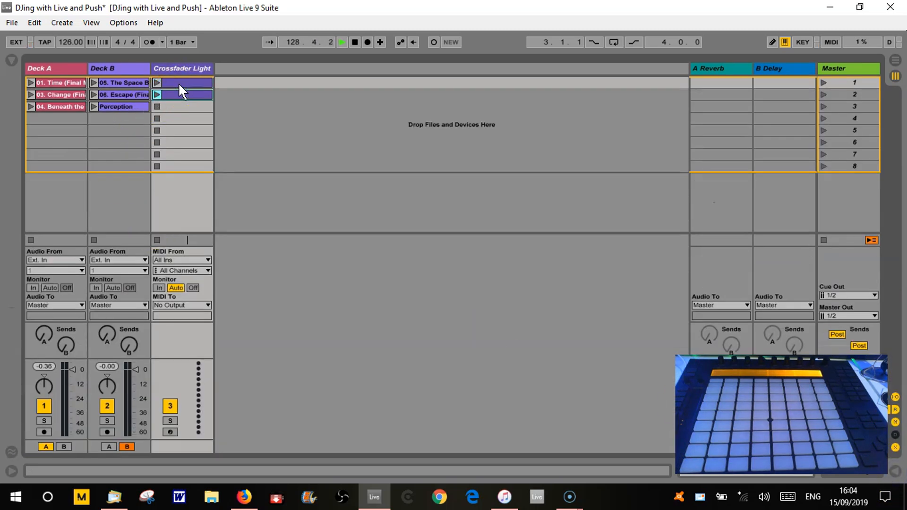
{"action": "key", "text": "ctrl+d"}
{"action": "key", "text": "ctrl+d"}
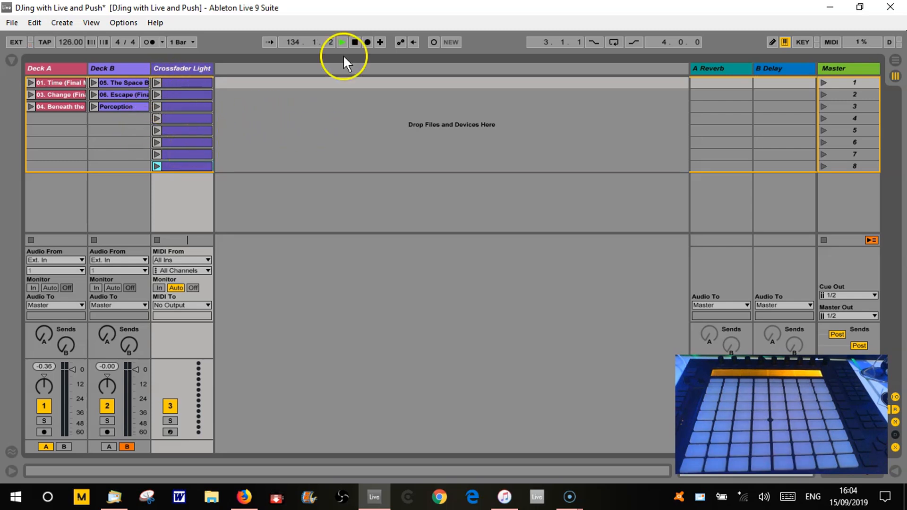
Step: MIDI-map the eight Crossfader Light clips in order to the controller notes C1 through G1, then leave mapping mode
{"action": "left_click", "coordinate": [829, 41]}
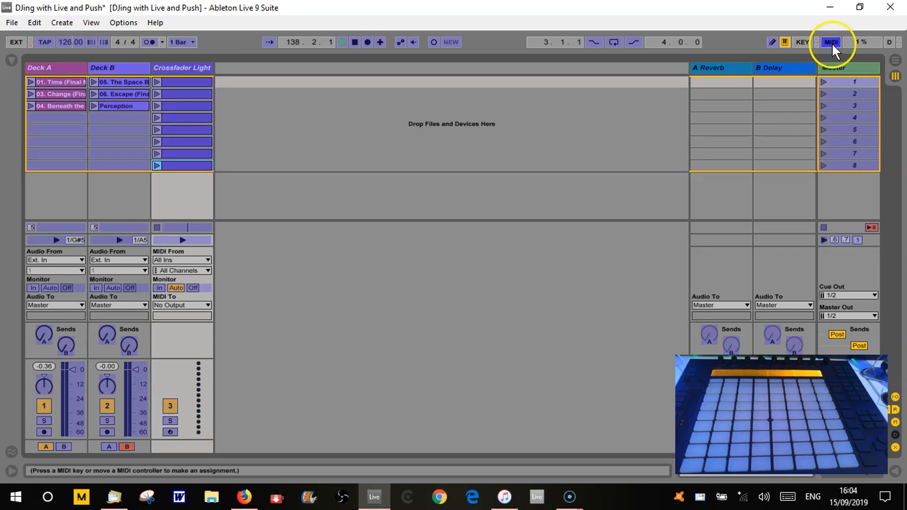
{"action": "left_click", "coordinate": [157, 82]}
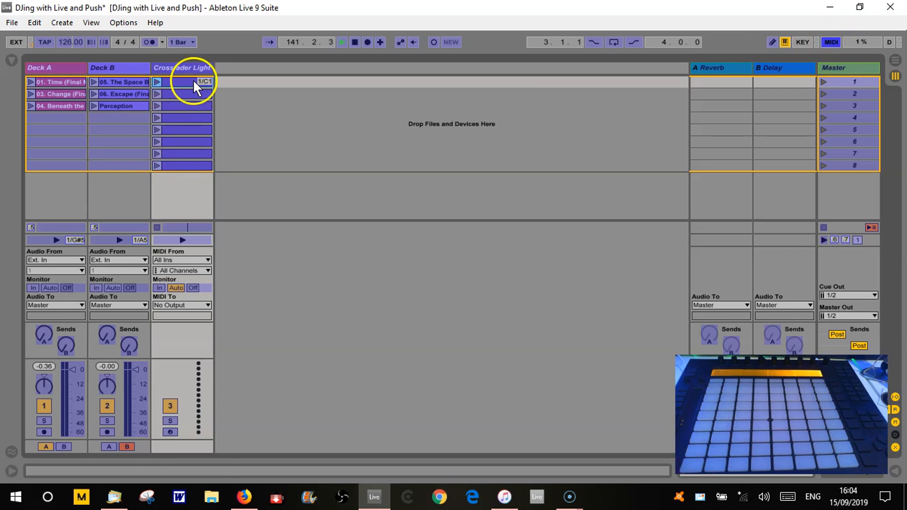
{"action": "left_click", "coordinate": [158, 94]}
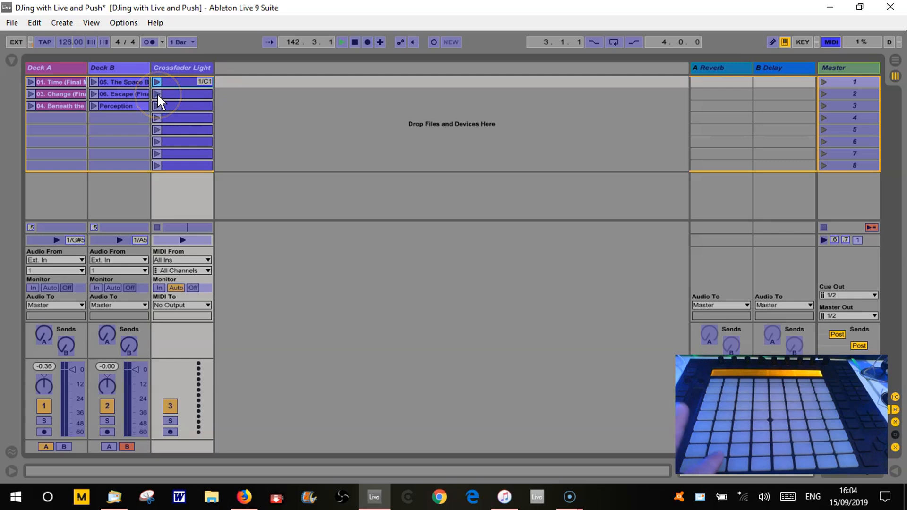
{"action": "left_click", "coordinate": [159, 104]}
{"action": "left_click", "coordinate": [158, 114]}
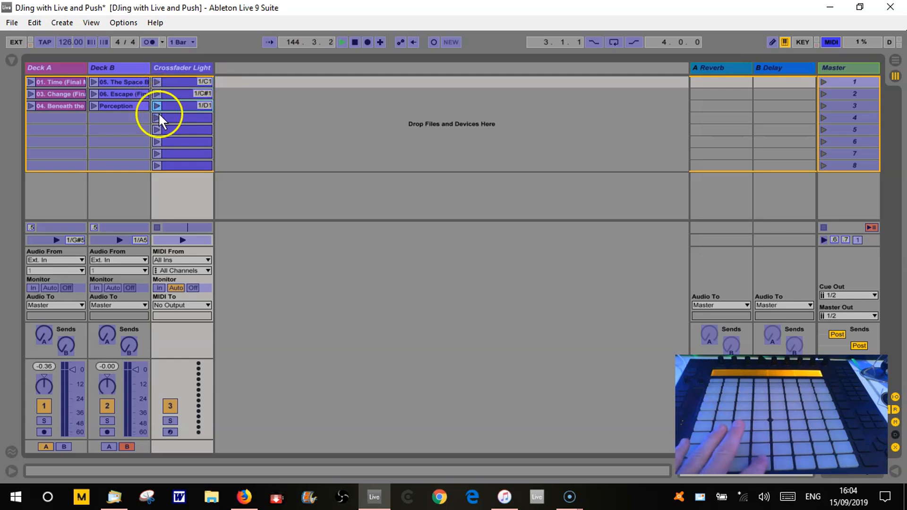
{"action": "left_click", "coordinate": [157, 129]}
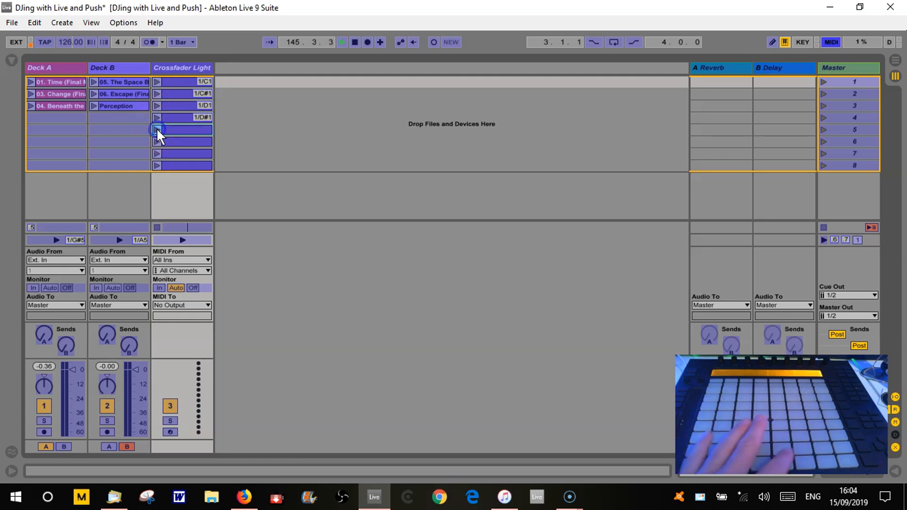
{"action": "left_click", "coordinate": [158, 141]}
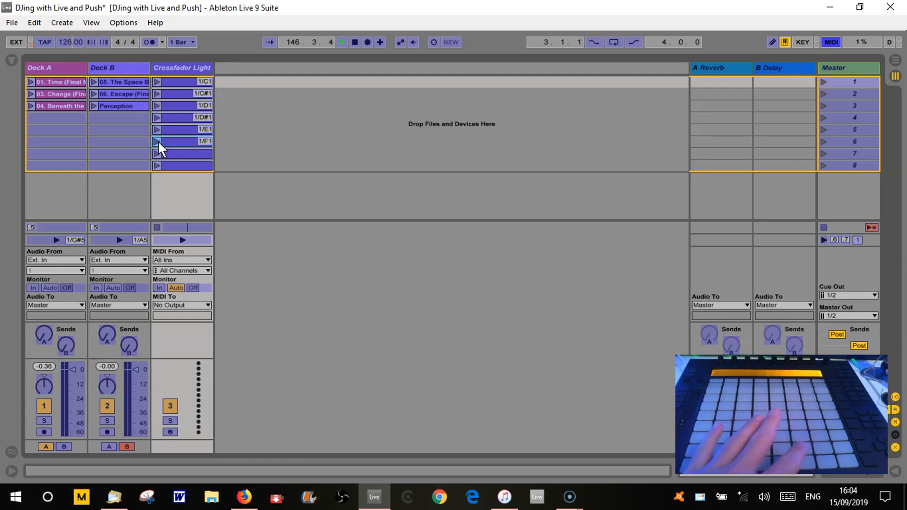
{"action": "left_click", "coordinate": [156, 153]}
{"action": "left_click", "coordinate": [155, 164]}
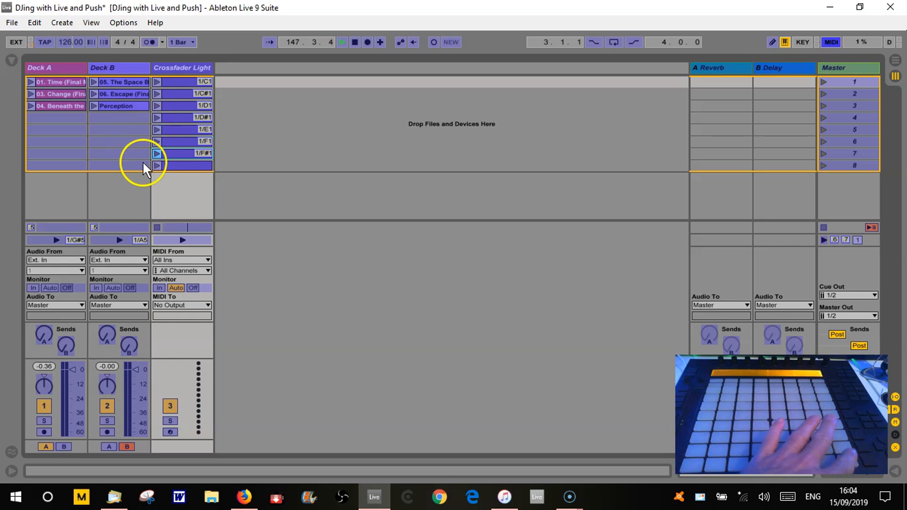
{"action": "left_click", "coordinate": [674, 39]}
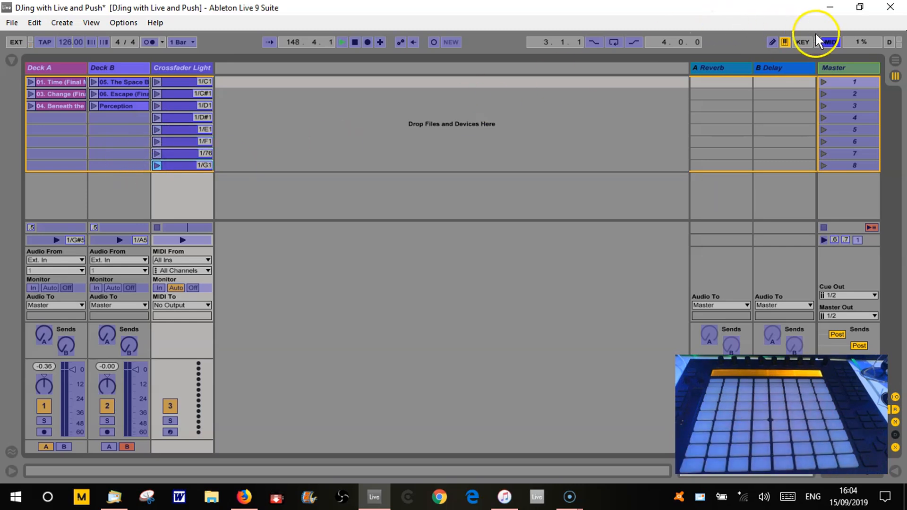
{"action": "left_click", "coordinate": [826, 40]}
{"action": "left_click", "coordinate": [291, 122]}
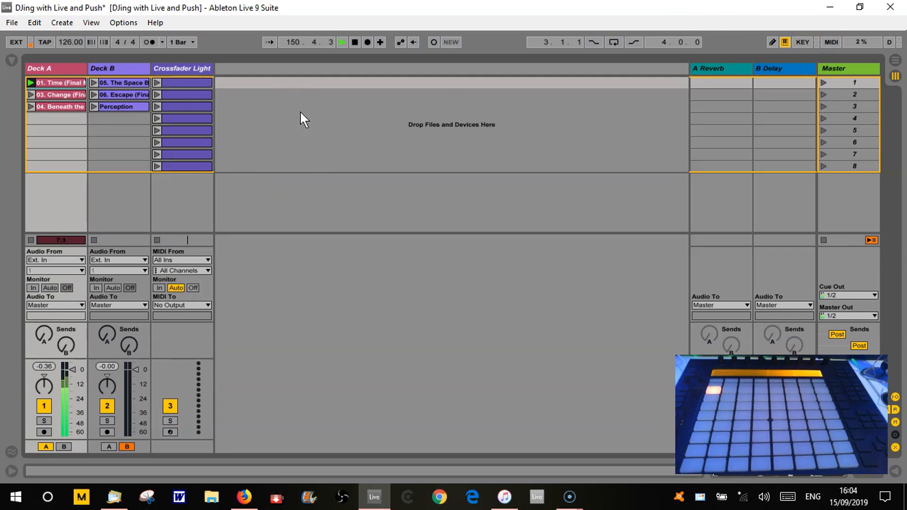
Step: Lower the Deck A and Deck B volume faders to just above the 12 dB mark
{"action": "left_click_drag", "start_coordinate": [69, 369], "coordinate": [68, 380]}
{"action": "left_click_drag", "start_coordinate": [135, 369], "coordinate": [135, 379]}
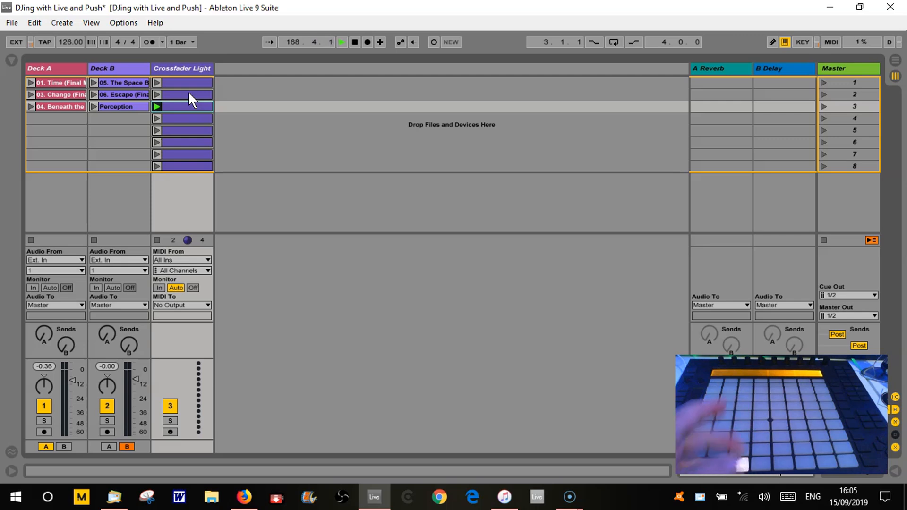
{"action": "left_click", "coordinate": [218, 152]}
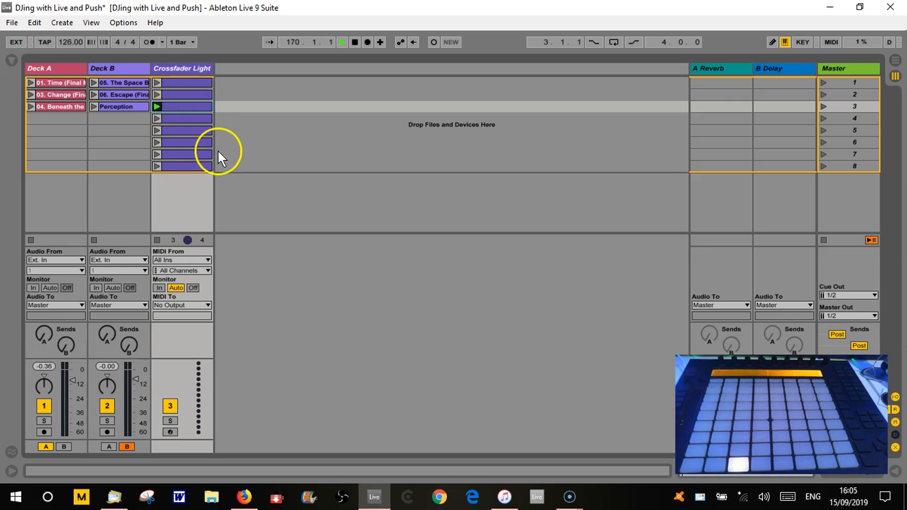
Step: Open the detail view of a Crossfader Light clip and inspect its launch quantization options
{"action": "left_click", "coordinate": [180, 84]}
{"action": "double_click", "coordinate": [179, 83]}
{"action": "left_click", "coordinate": [297, 321]}
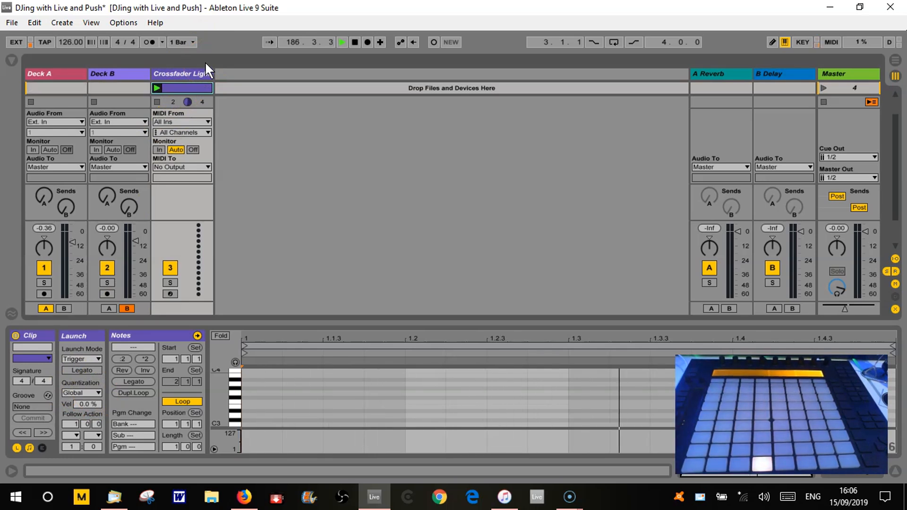
{"action": "left_click", "coordinate": [95, 389]}
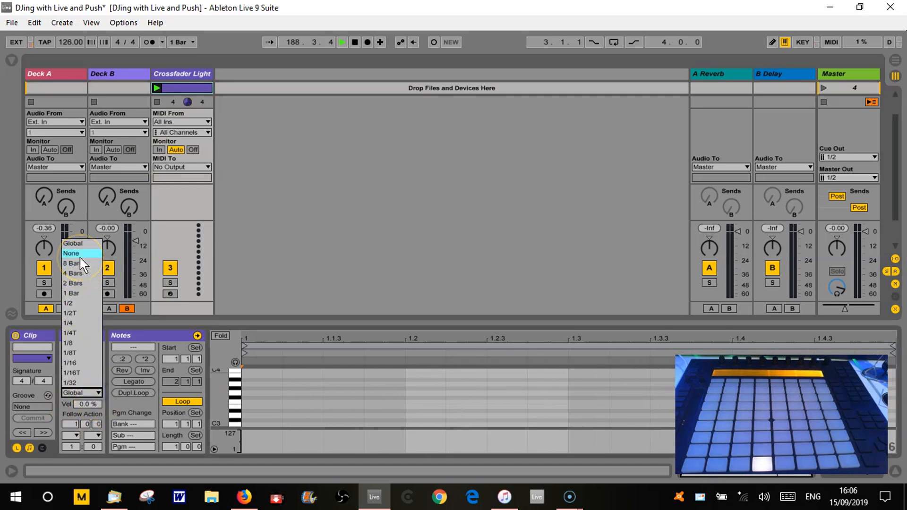
{"action": "left_click", "coordinate": [174, 90]}
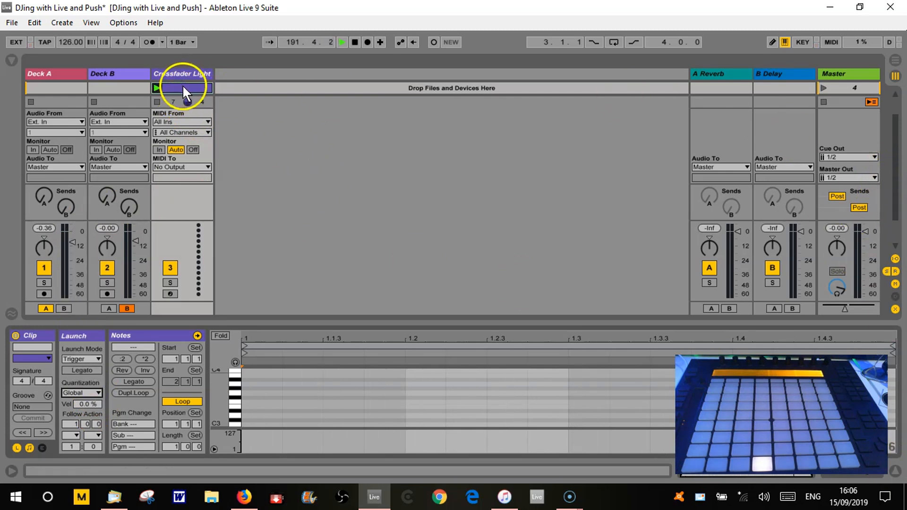
Step: Select all eight Crossfader Light clips and set their launch quantization to None
{"action": "scroll", "coordinate": [894, 149], "scroll_direction": "up", "scroll_amount": 3}
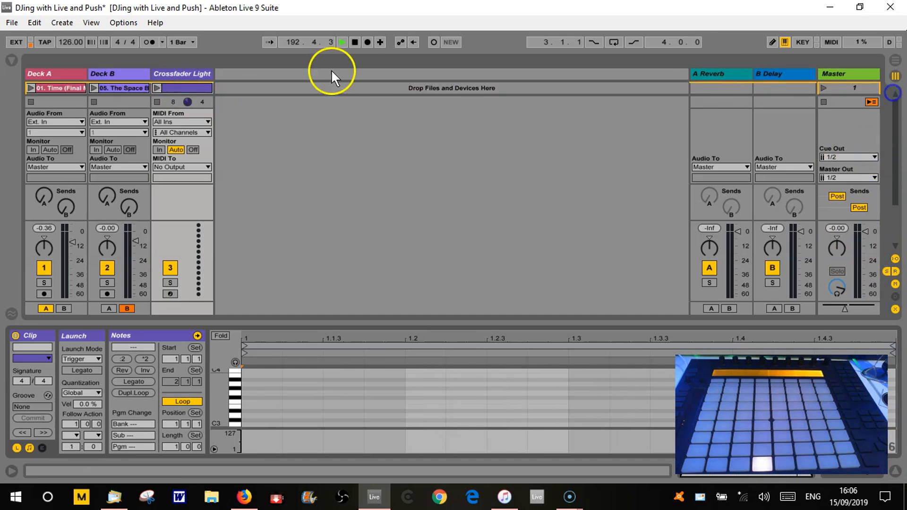
{"action": "left_click", "coordinate": [174, 88]}
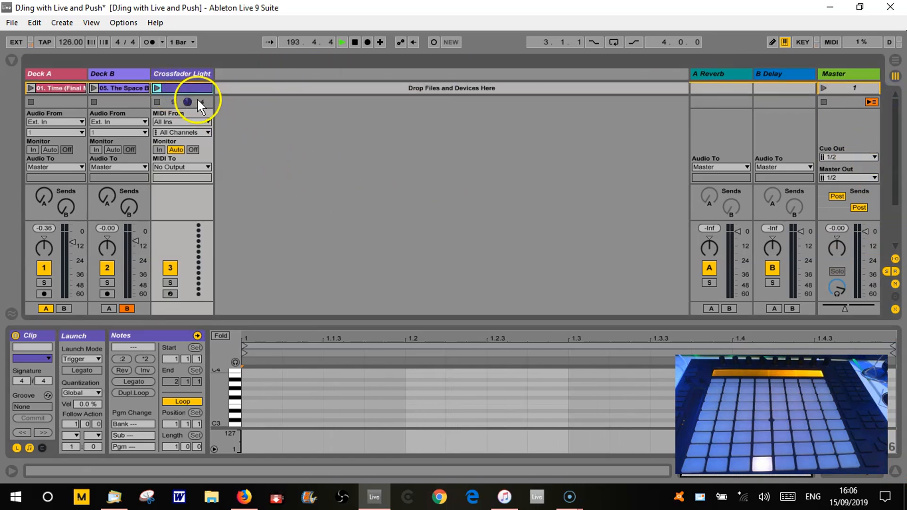
{"action": "scroll", "coordinate": [188, 92], "scroll_direction": "down", "scroll_amount": 7}
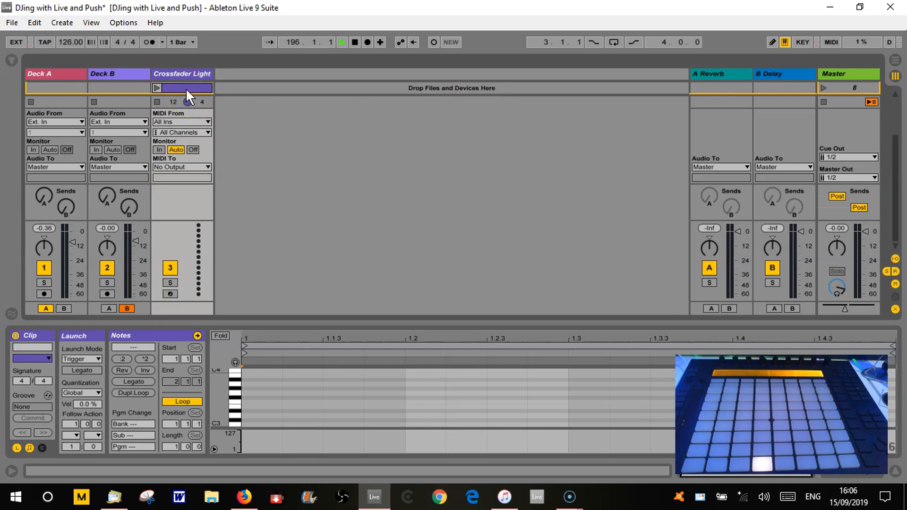
{"action": "left_click", "coordinate": [183, 85]}
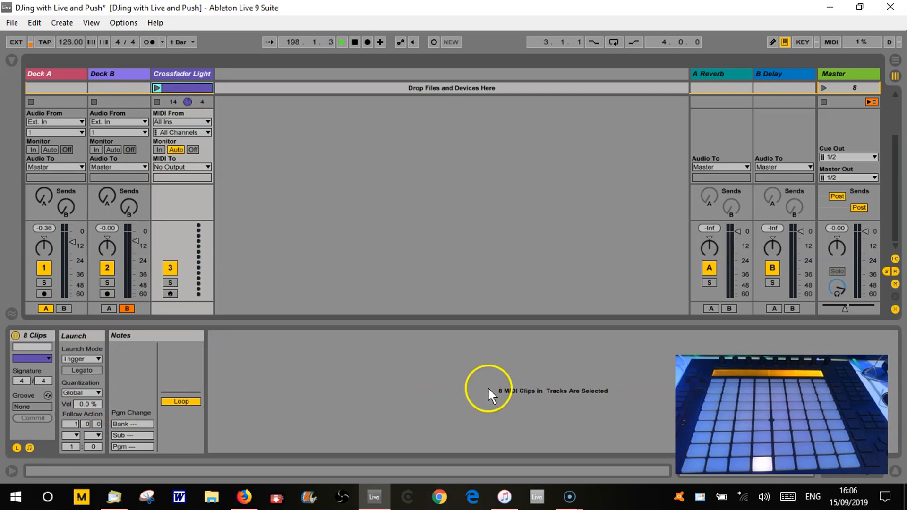
{"action": "left_click", "coordinate": [97, 393]}
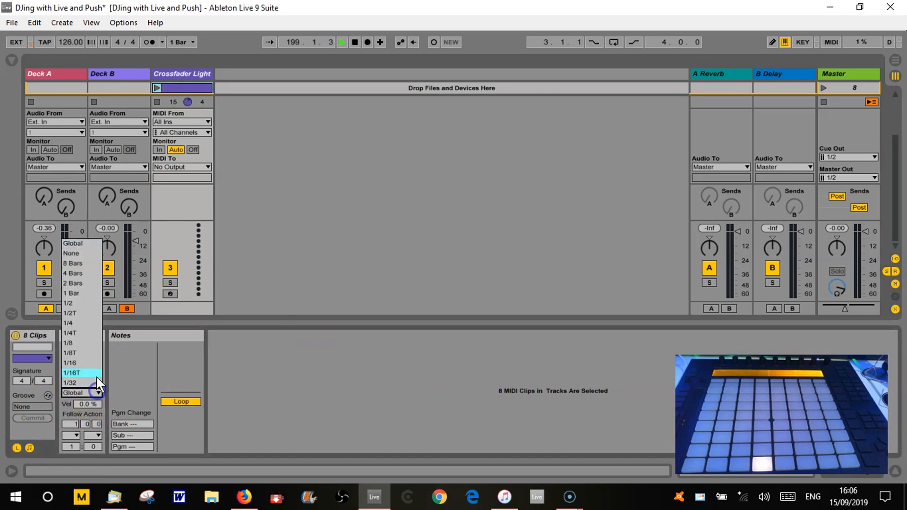
{"action": "left_click", "coordinate": [70, 253]}
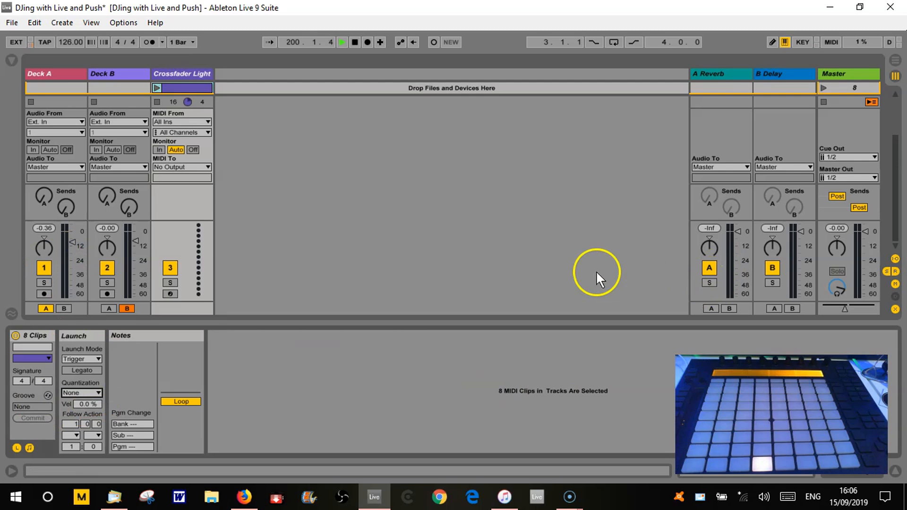
Step: Hide the clip detail view so the session grid shows all eight scene rows
{"action": "left_click", "coordinate": [289, 166]}
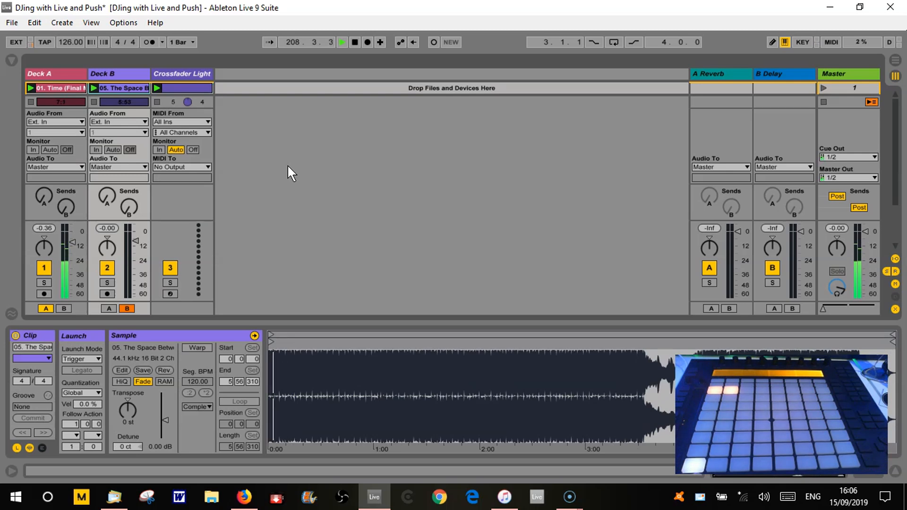
{"action": "left_click", "coordinate": [840, 320]}
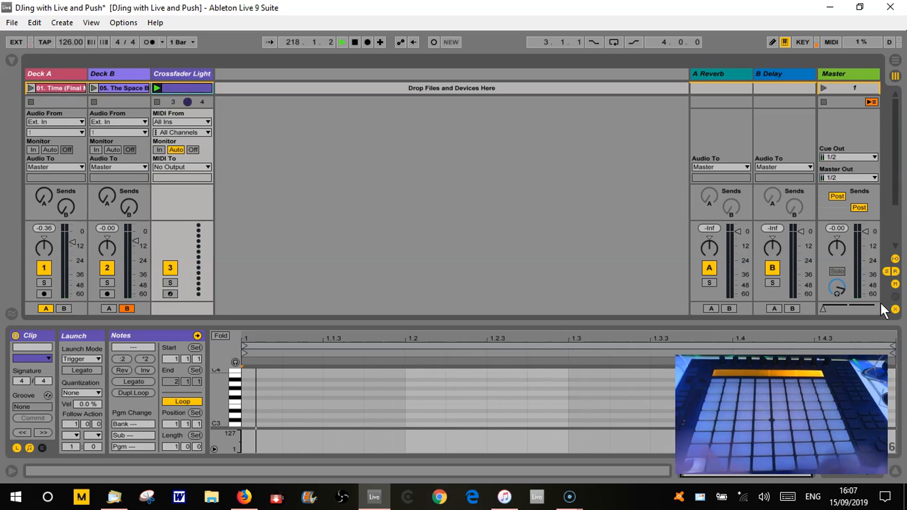
{"action": "left_click", "coordinate": [898, 477]}
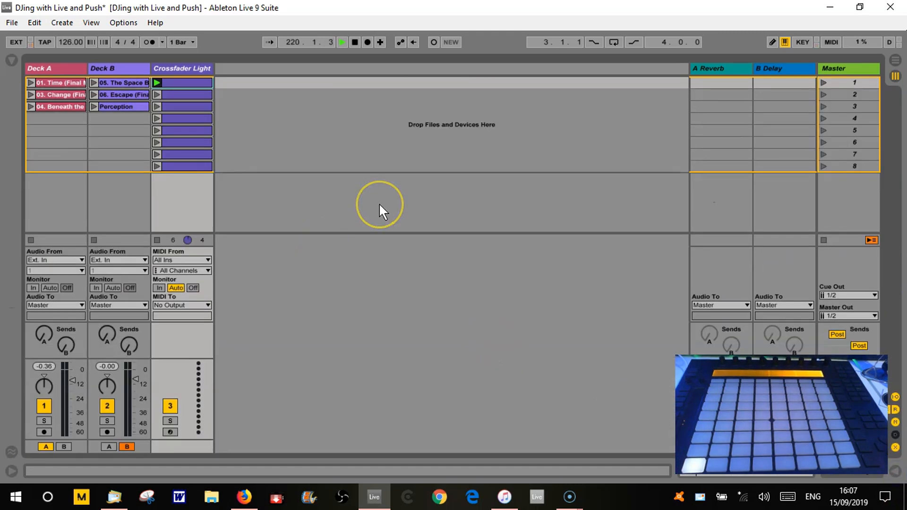
Step: Play the first Deck A clip and test the Crossfader Light clips through to the eighth one
{"action": "left_click", "coordinate": [68, 81]}
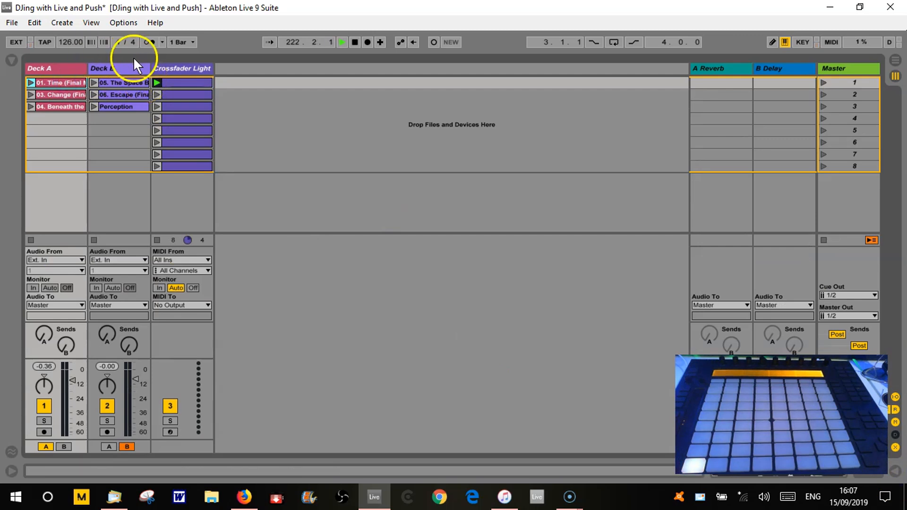
{"action": "left_click", "coordinate": [267, 88]}
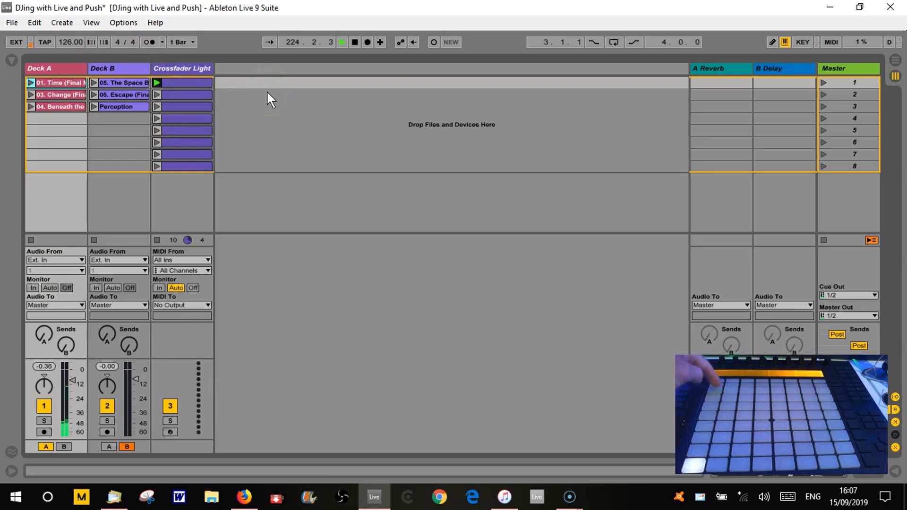
{"action": "left_click", "coordinate": [233, 159]}
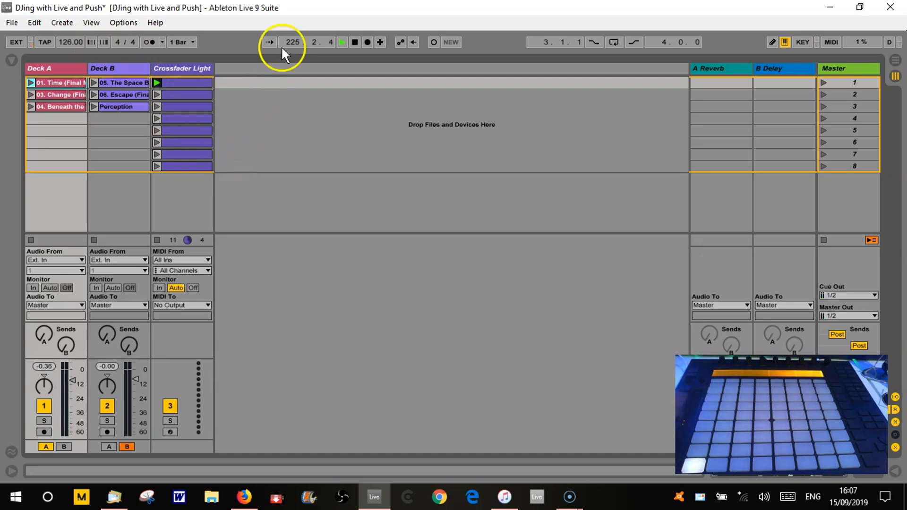
{"action": "left_click", "coordinate": [160, 103]}
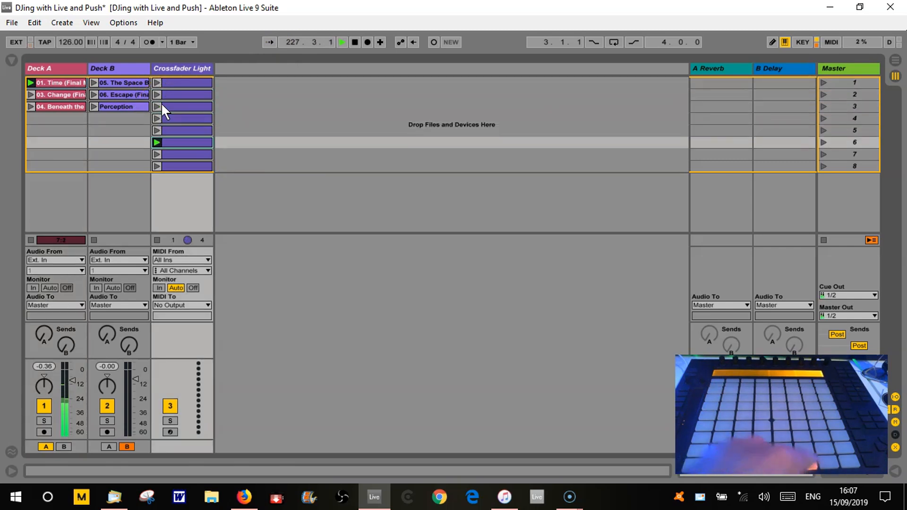
{"action": "left_click", "coordinate": [183, 135]}
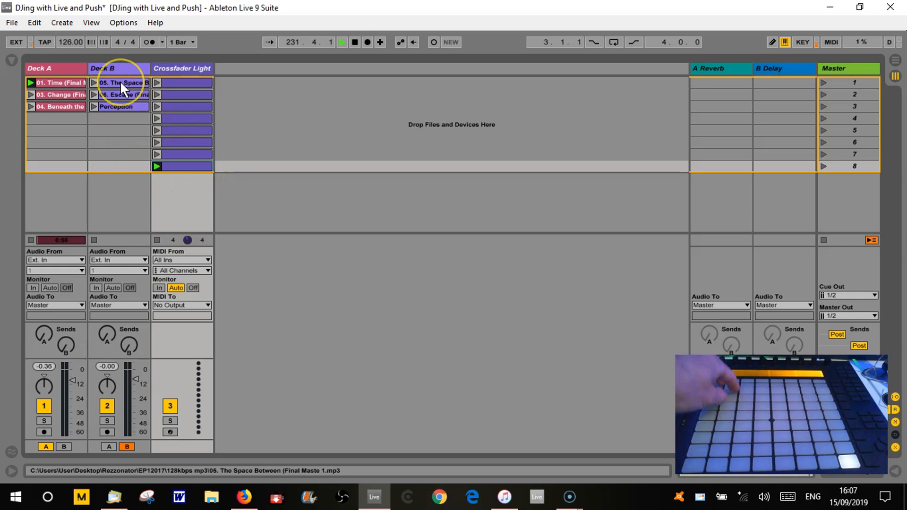
Step: Move the slot selection in the Crossfader Light track from the eighth clip up to the first
{"action": "left_click", "coordinate": [182, 44]}
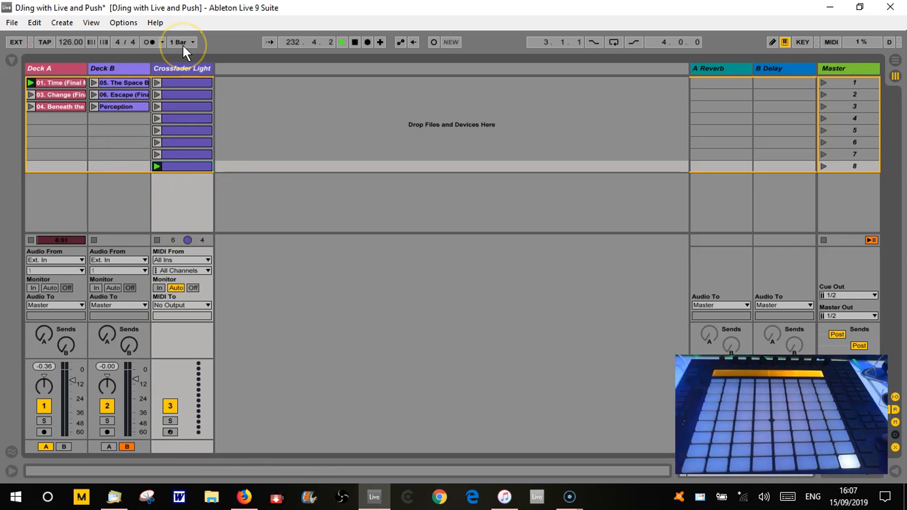
{"action": "key", "text": "Up"}
{"action": "key", "text": "Up"}
{"action": "key", "text": "Up"}
{"action": "key", "text": "Up"}
{"action": "key", "text": "Up"}
{"action": "key", "text": "Up"}
{"action": "key", "text": "Up"}
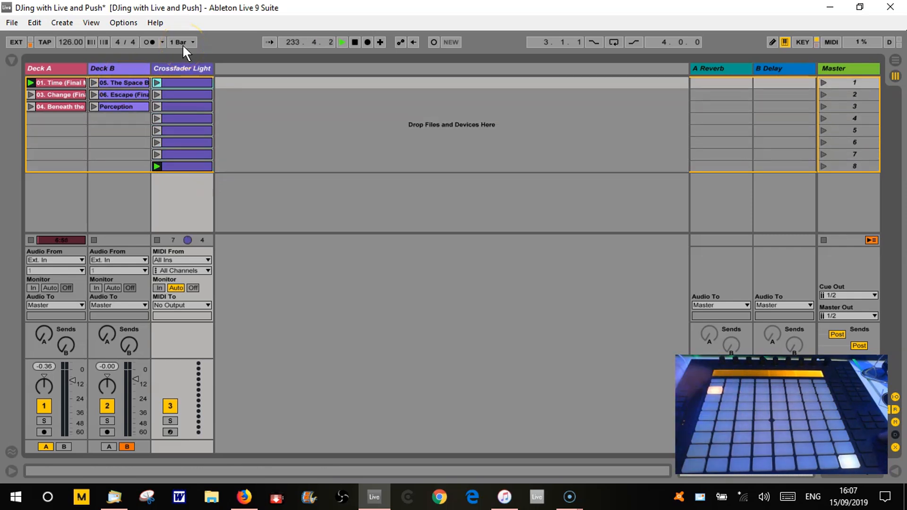
{"action": "key", "text": "Down"}
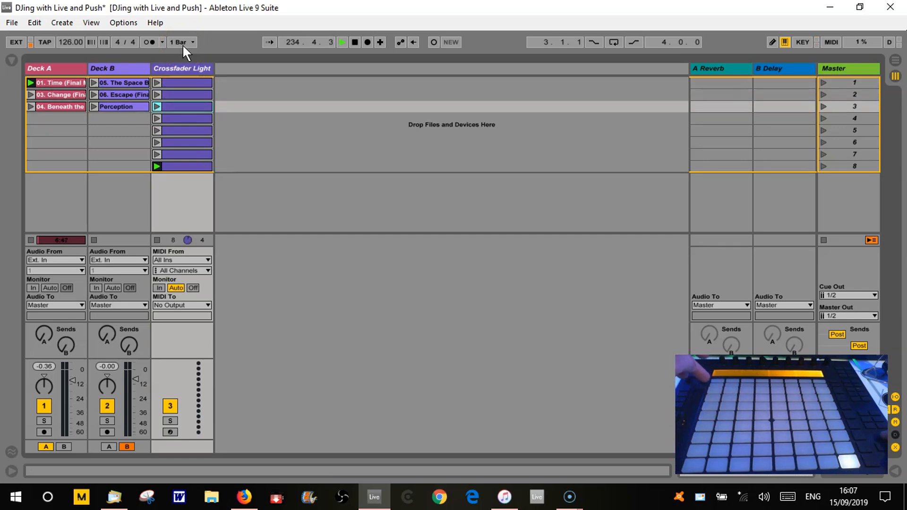
{"action": "key", "text": "Up"}
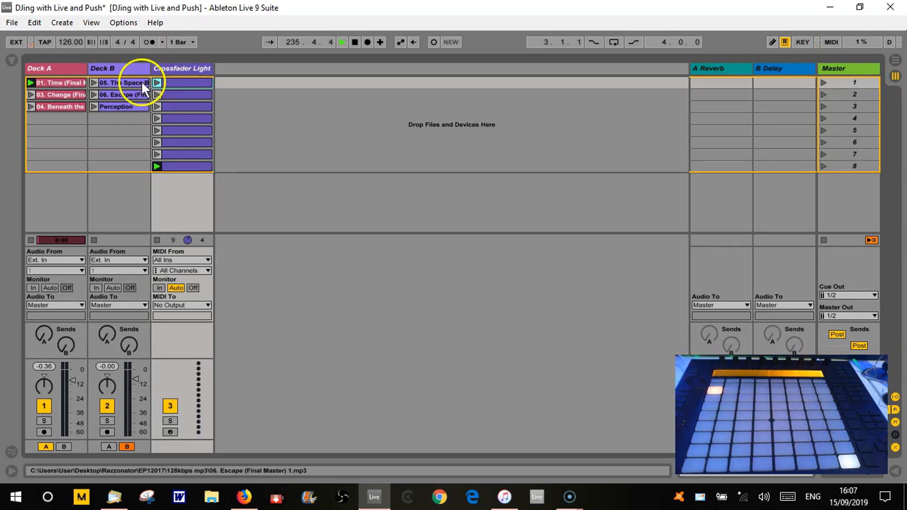
{"action": "left_click", "coordinate": [111, 105]}
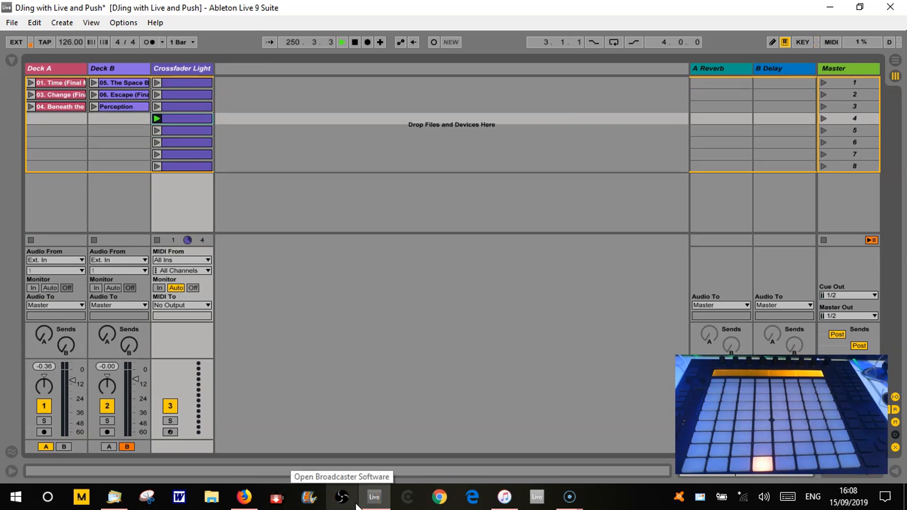
{"action": "left_click", "coordinate": [336, 287]}
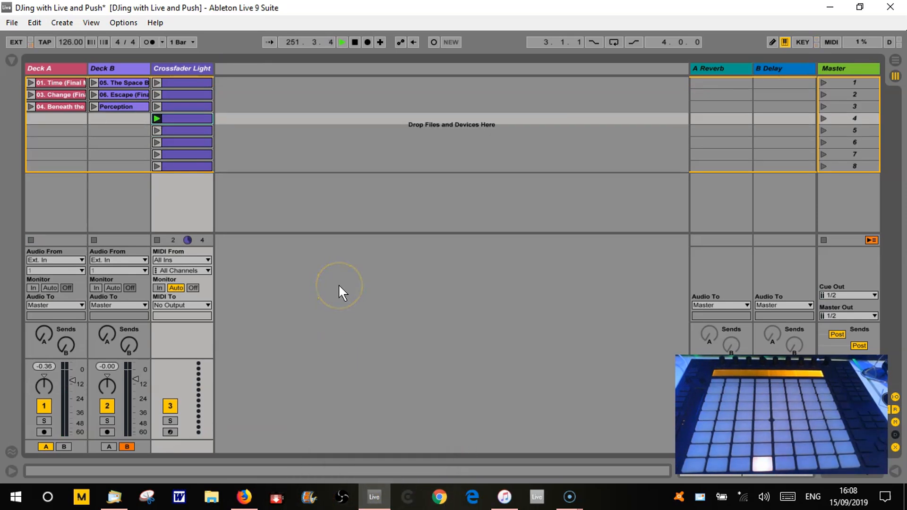